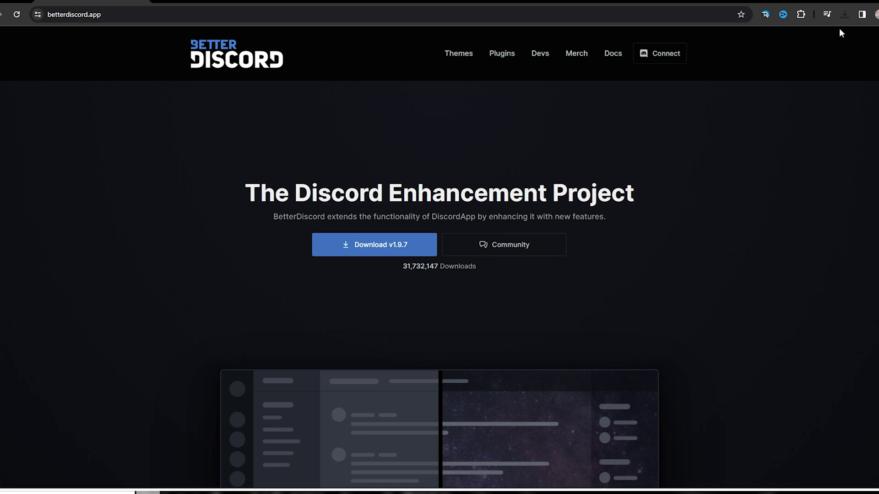
# Step: Install BetterDiscord on the standard Discord version with the downloaded BetterDiscord-Windows (1).exe installer, accepting its license agreement
pyautogui.click(845, 14)
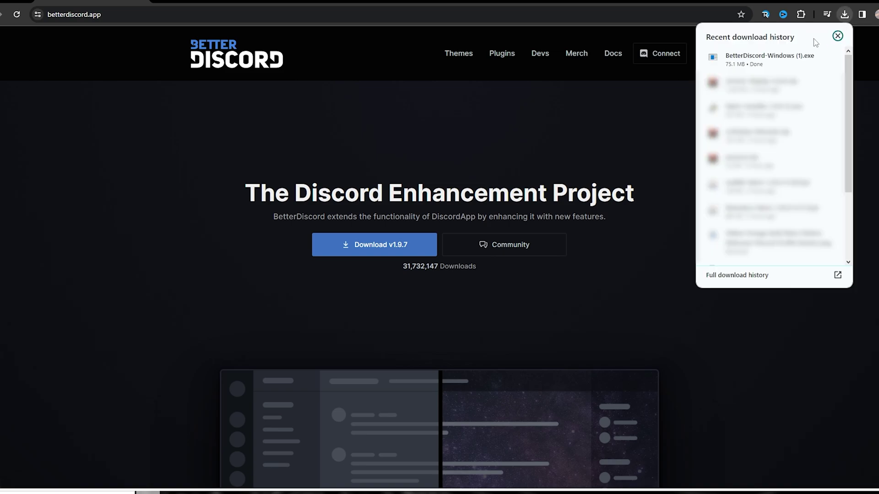
pyautogui.click(784, 59)
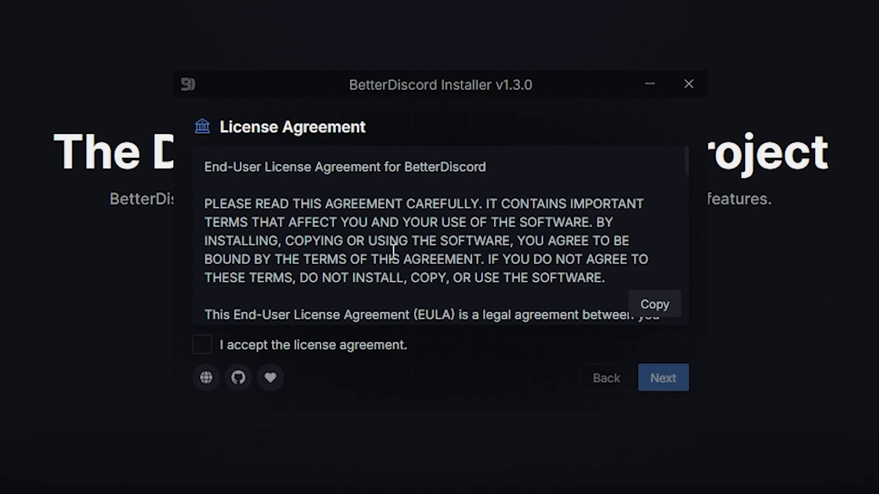
pyautogui.scroll(-15, 408, 242)
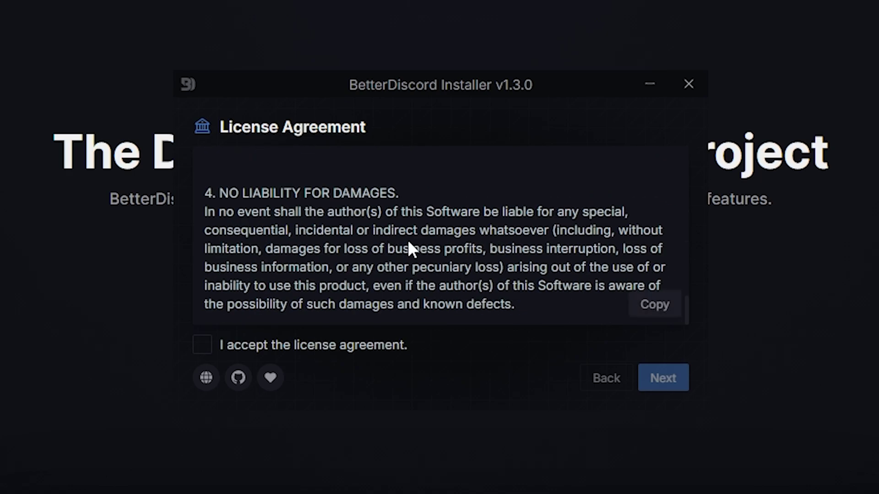
pyautogui.click(205, 350)
pyautogui.click(665, 379)
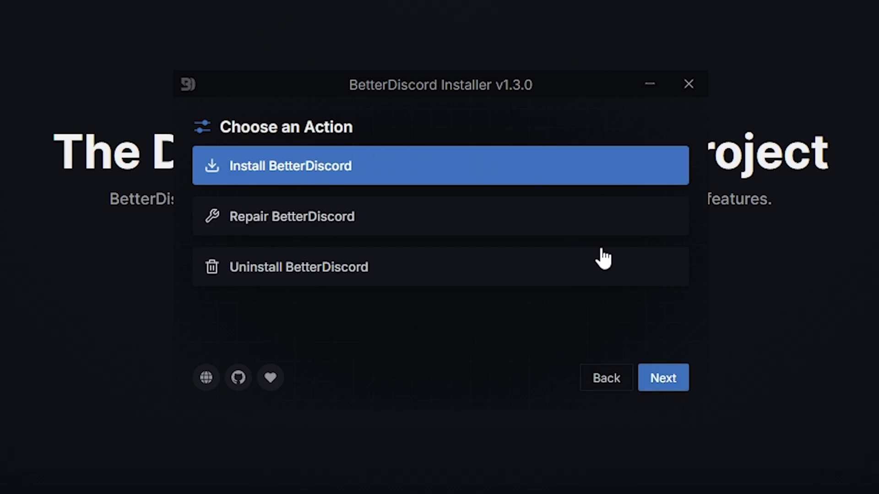
pyautogui.click(662, 381)
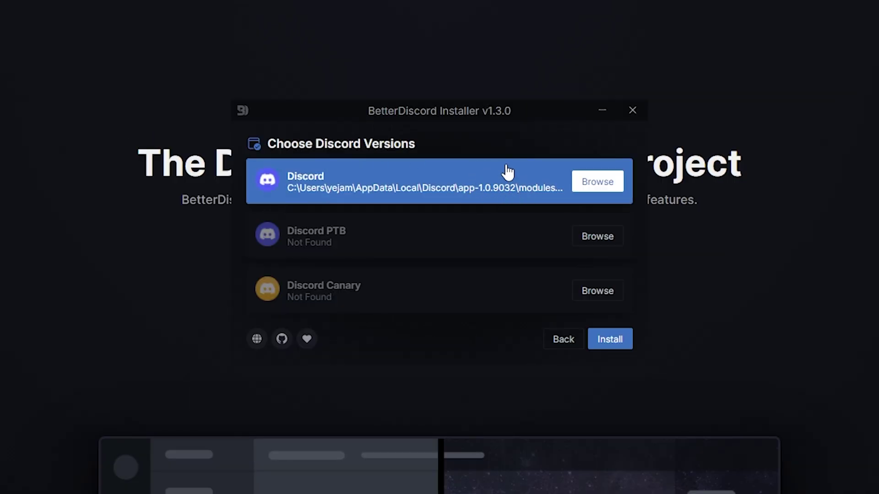
pyautogui.click(614, 343)
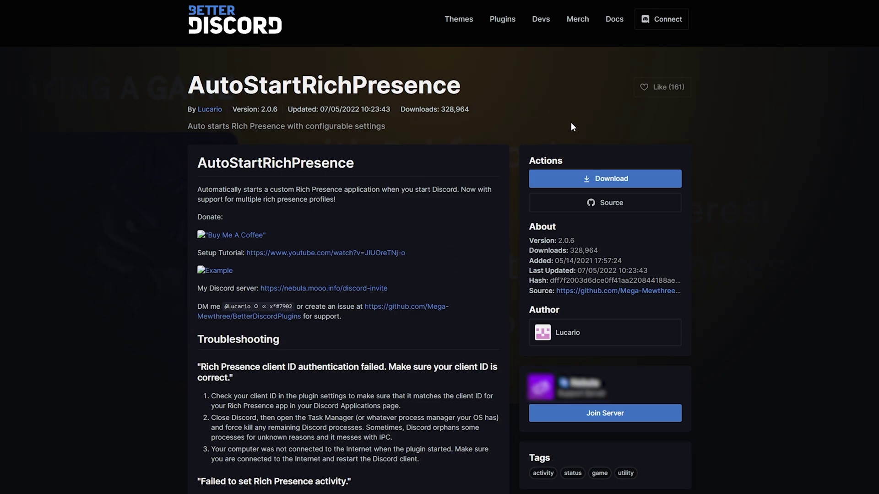
# Step: Download the AutoStartRichPresence plugin from its BetterDiscord page
pyautogui.click(590, 179)
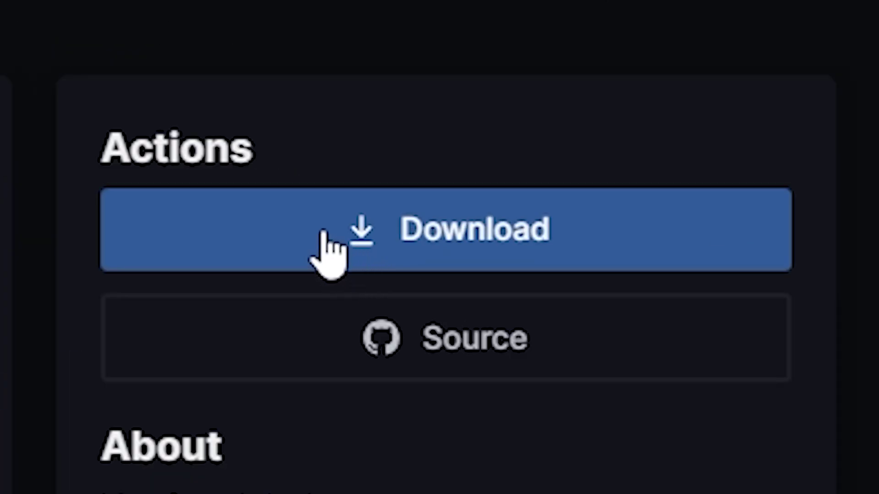
pyautogui.click(577, 178)
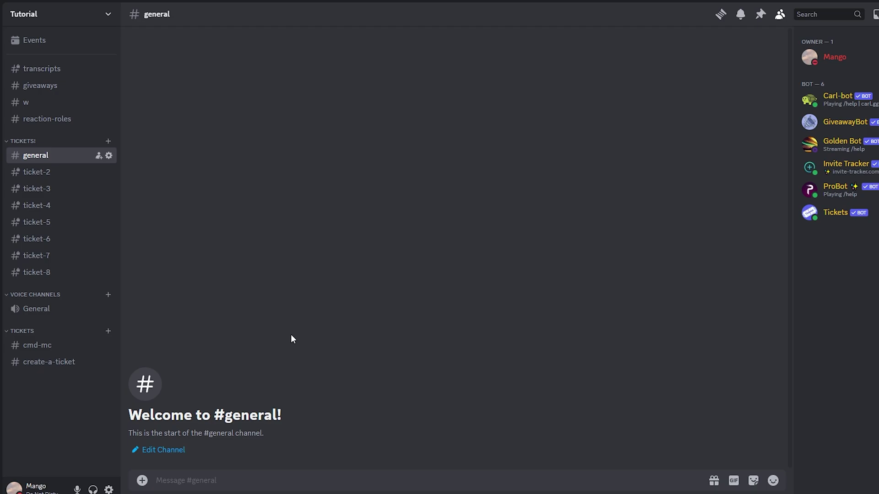
# Step: Switch to Discord and open the BetterDiscord plugins folder from the user settings
pyautogui.click(109, 489)
pyautogui.scroll(-7, 219, 401)
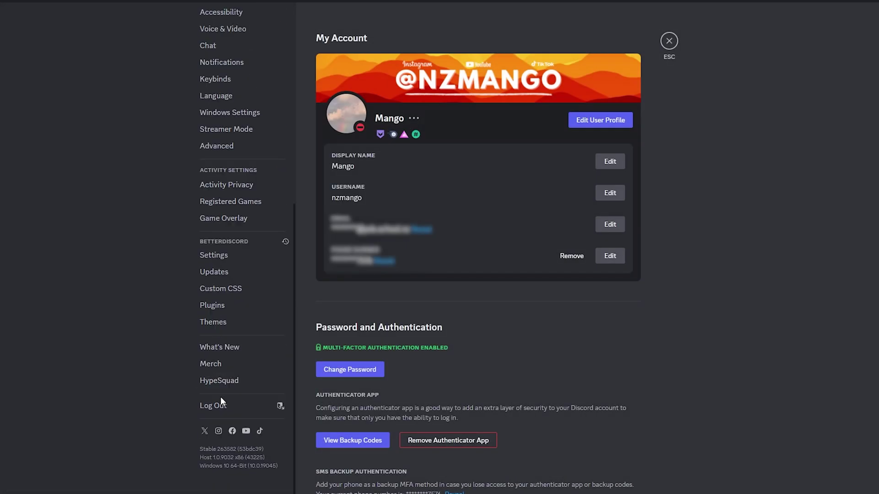
pyautogui.click(231, 305)
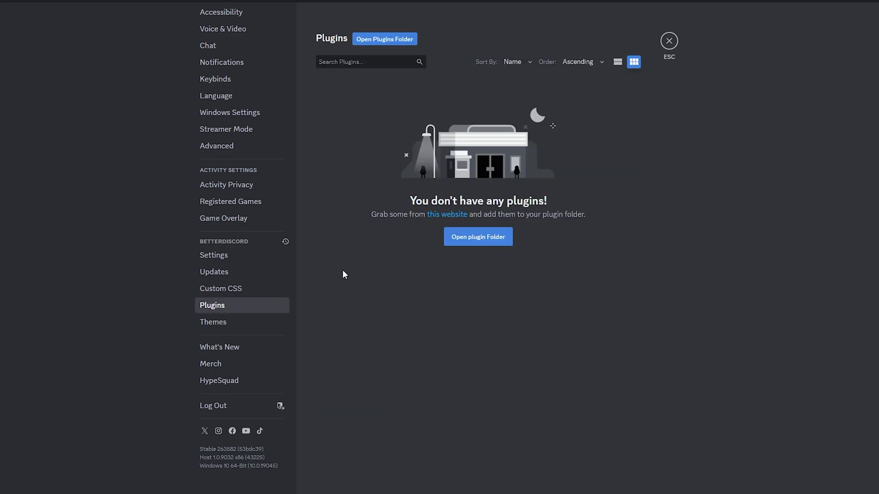
pyautogui.click(407, 40)
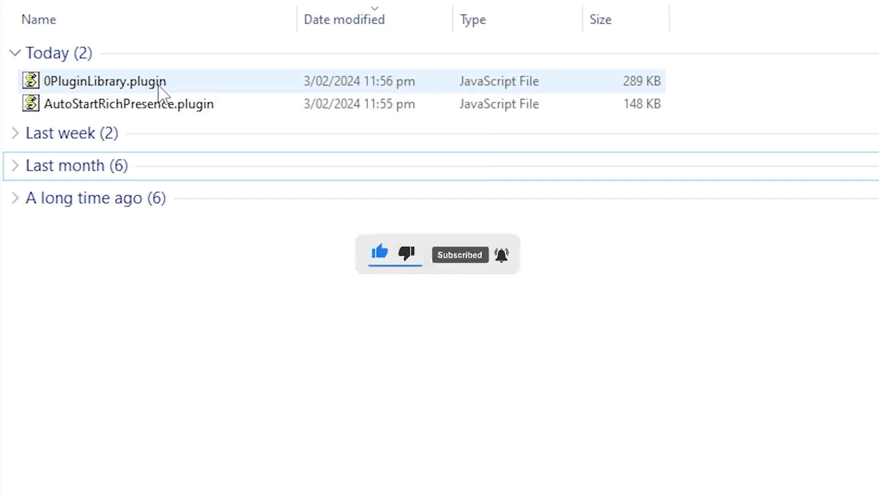
# Step: Move the downloaded 0PluginLibrary.plugin and AutoStartRichPresence.plugin files into the BetterDiscord plugins folder
pyautogui.click(703, 99)
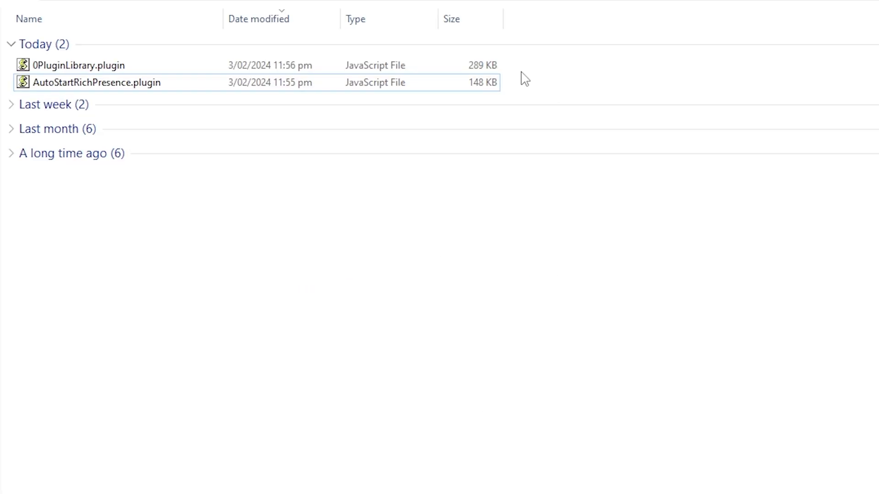
pyautogui.click(477, 70)
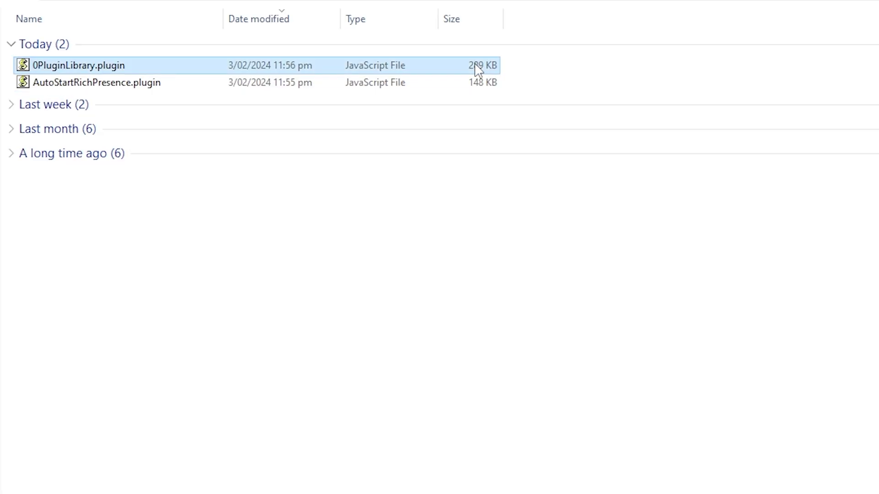
pyautogui.keyDown('shift'); pyautogui.click(475, 87); pyautogui.keyUp('shift')
pyautogui.moveTo(485, 88); pyautogui.dragTo(319, 131)
pyautogui.click(319, 130)
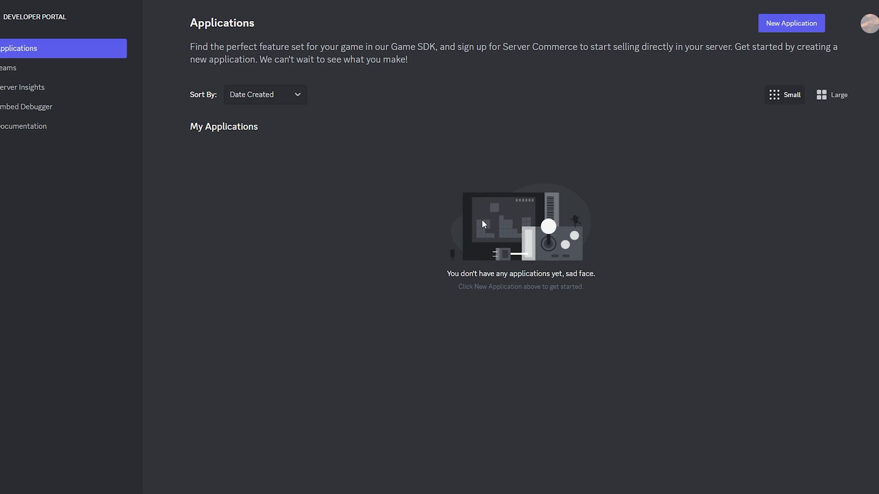
# Step: Create an application named "Subscribe and Like" in the Discord Developer Portal, agreeing to the developer terms
pyautogui.click(804, 34)
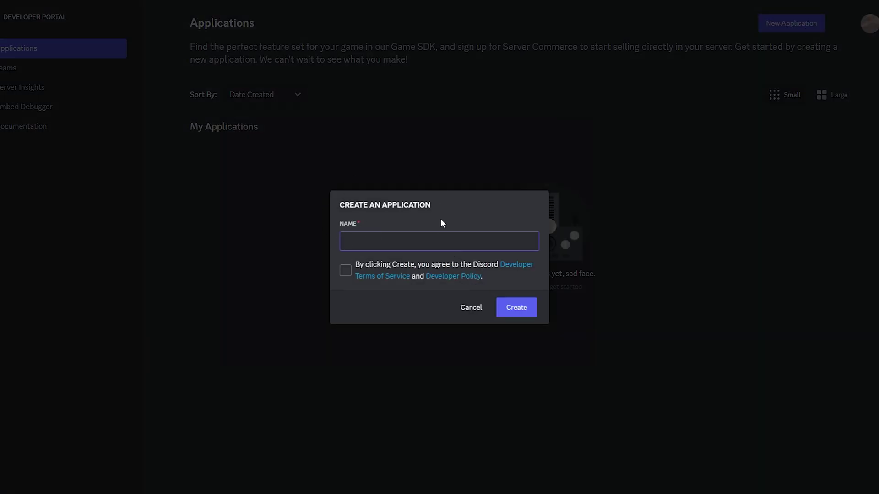
pyautogui.write('Subscribe and Like')
pyautogui.click(347, 271)
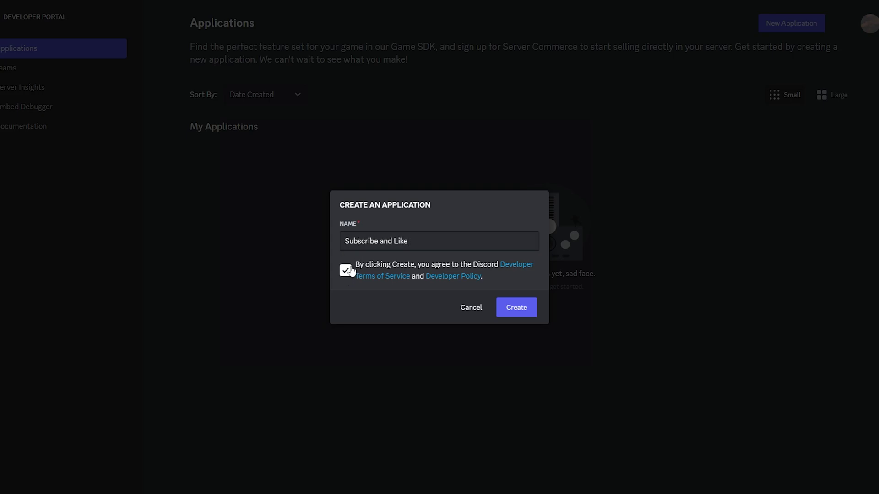
pyautogui.click(514, 306)
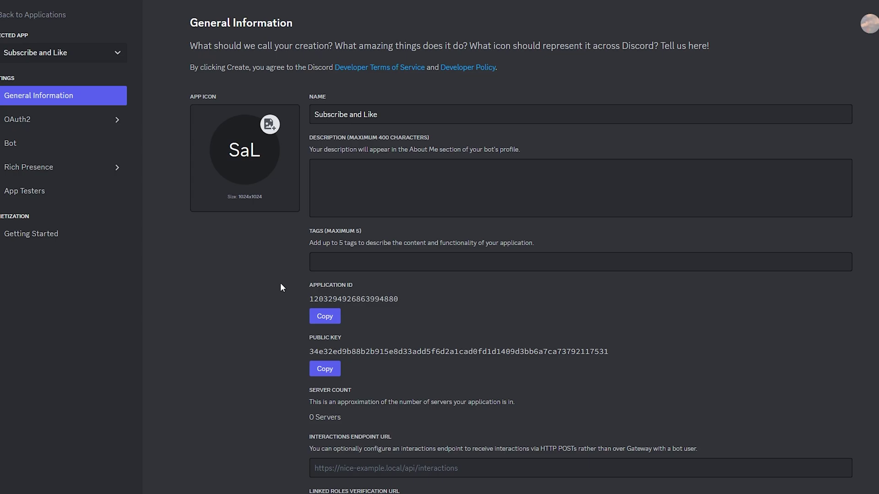
# Step: Add the JYT image to the application as a Rich Presence asset and as the cover image, saving both changes
pyautogui.click(88, 171)
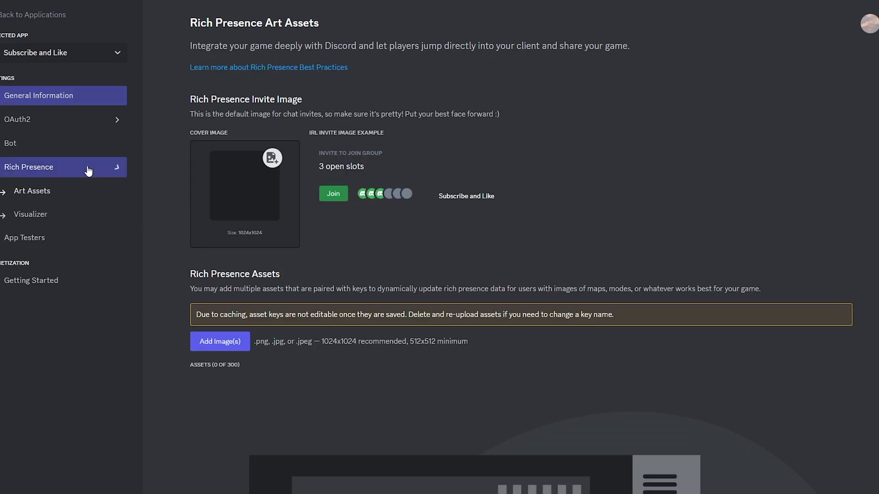
pyautogui.click(220, 342)
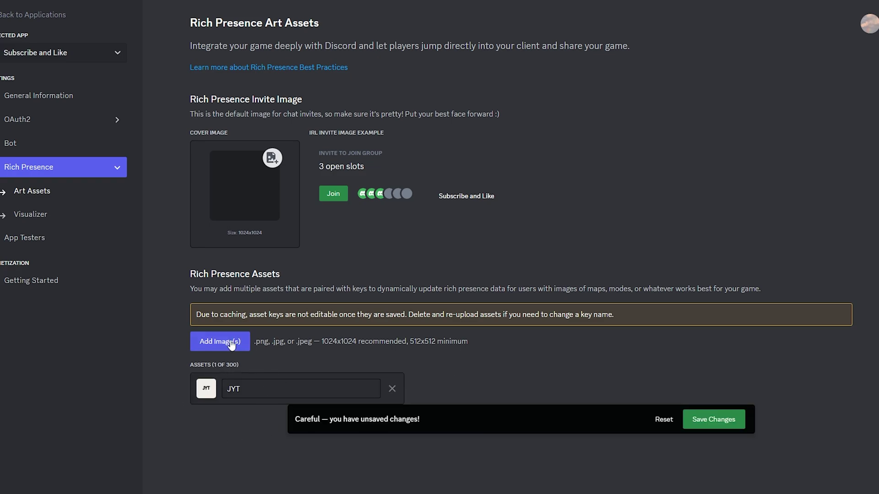
pyautogui.click(712, 420)
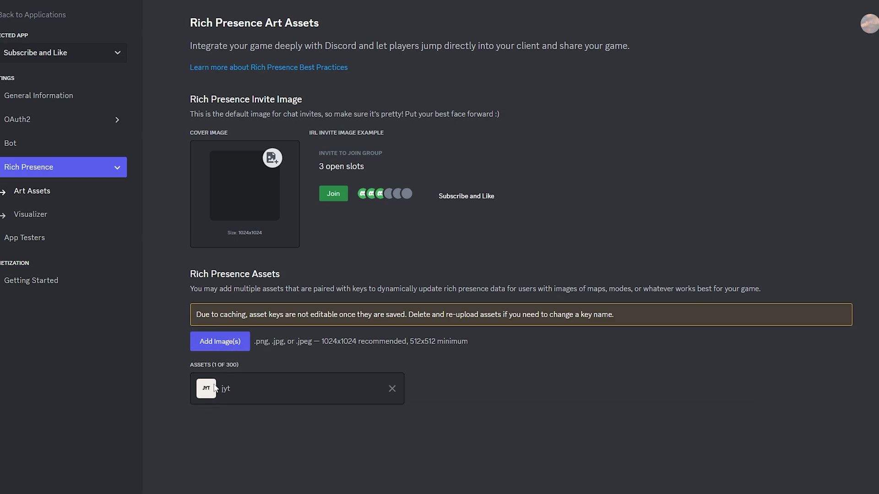
pyautogui.click(232, 190)
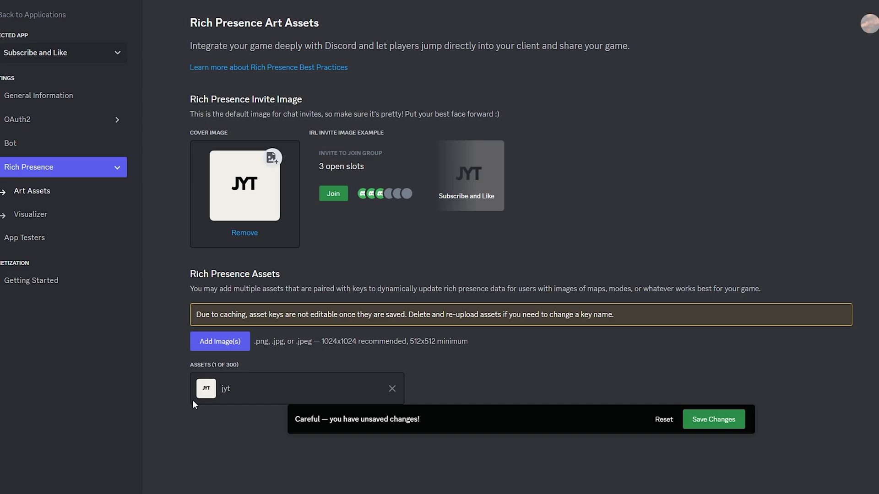
pyautogui.click(713, 420)
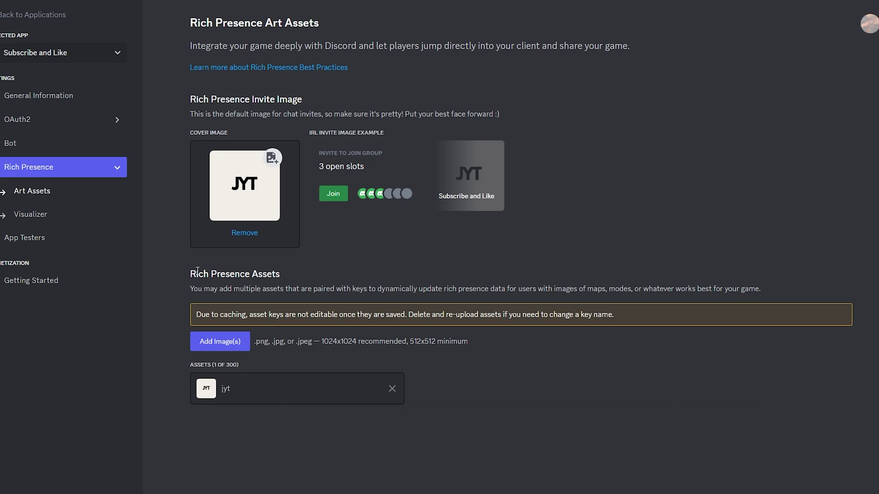
# Step: In the Rich Presence Visualizer, set the state to "Subscribed people" with a party size of 99 and a party max of 100
pyautogui.click(55, 219)
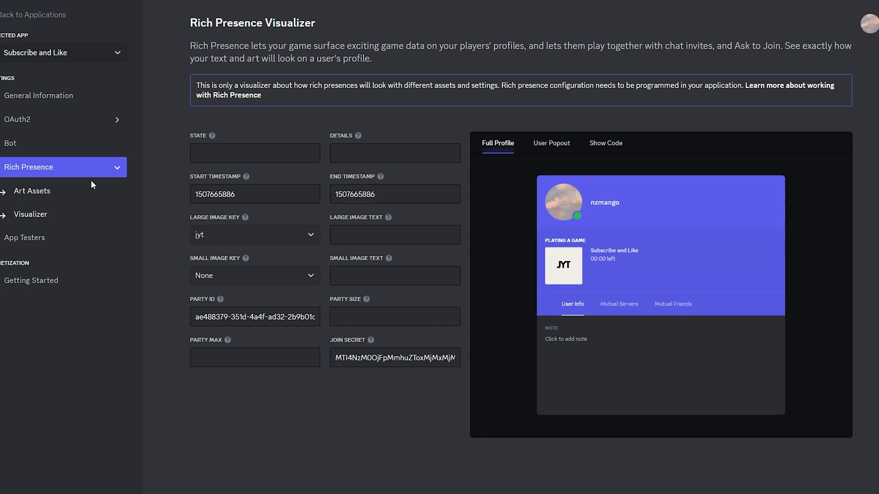
pyautogui.click(205, 154)
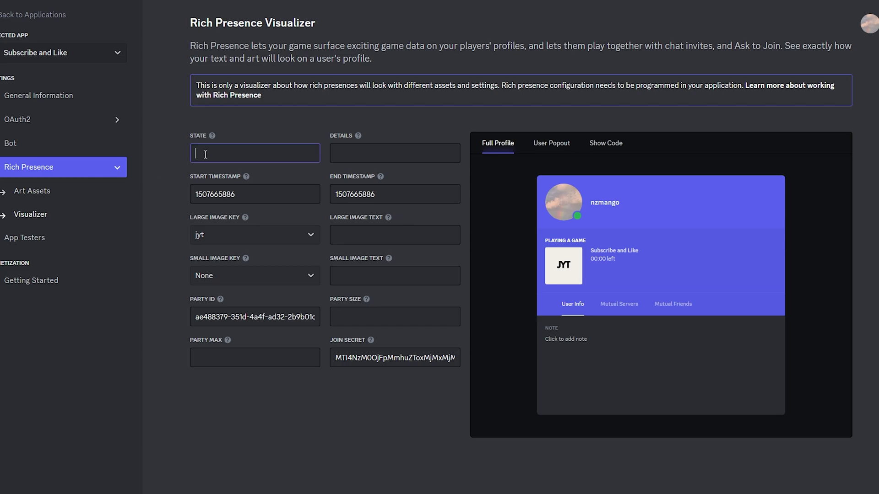
pyautogui.write('Subscribed people')
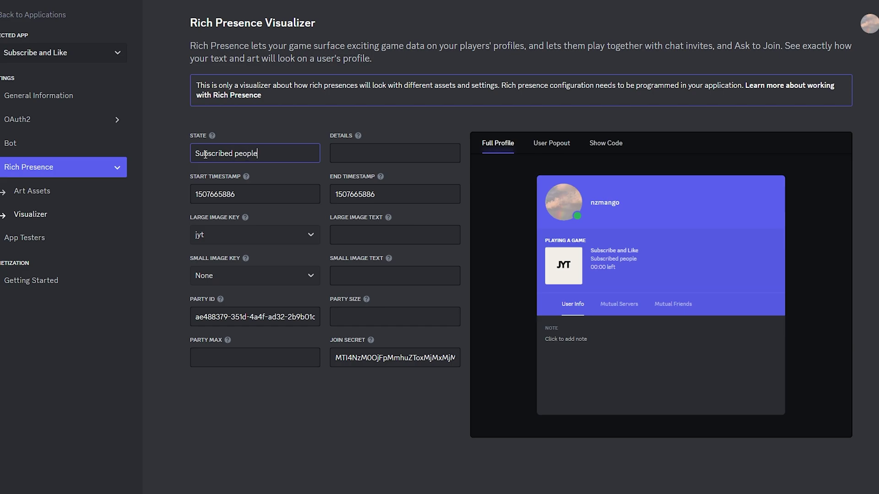
pyautogui.click(354, 320)
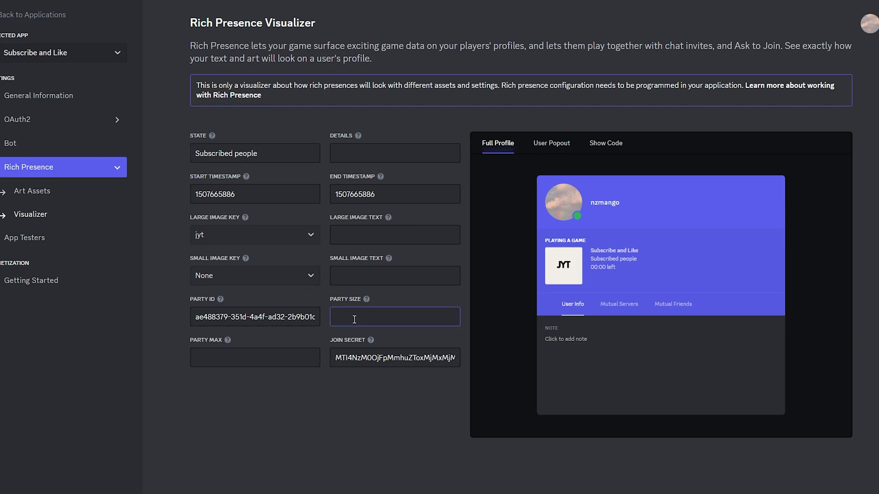
pyautogui.write('99')
pyautogui.click(272, 352)
pyautogui.write('100')
pyautogui.click(635, 272)
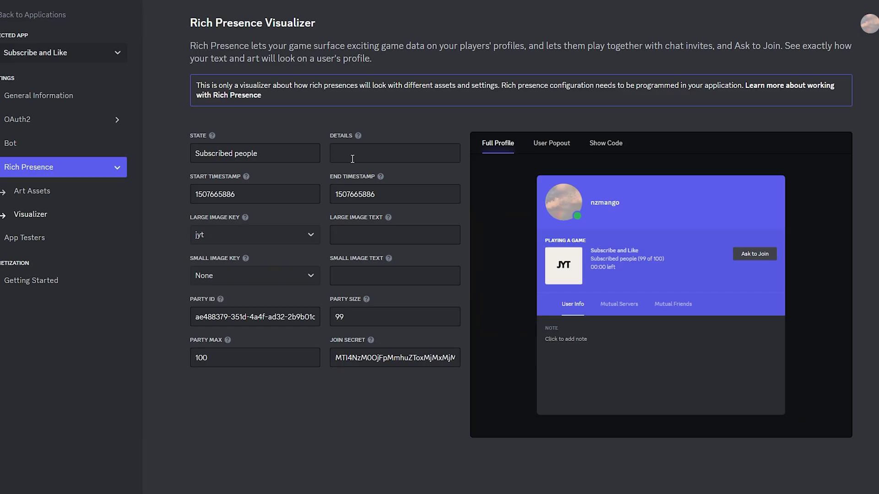
# Step: Set the Rich Presence details text to "Please" in the visualizer
pyautogui.click(353, 159)
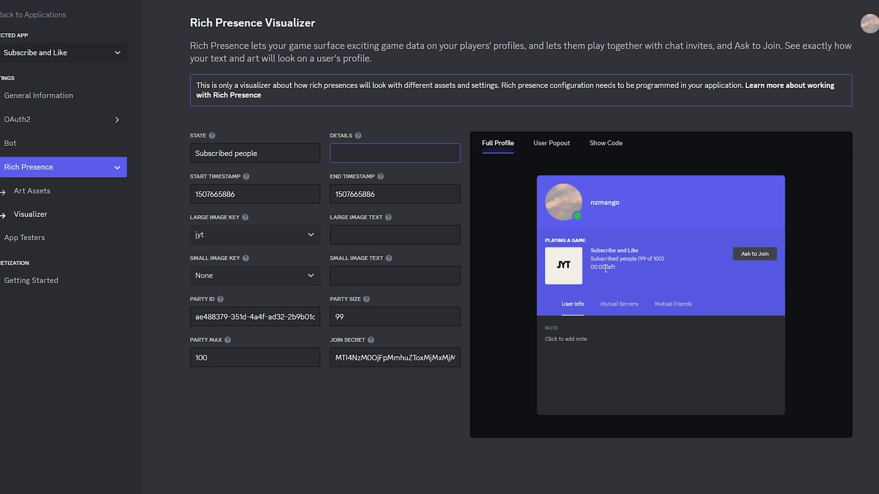
pyautogui.write('Please')
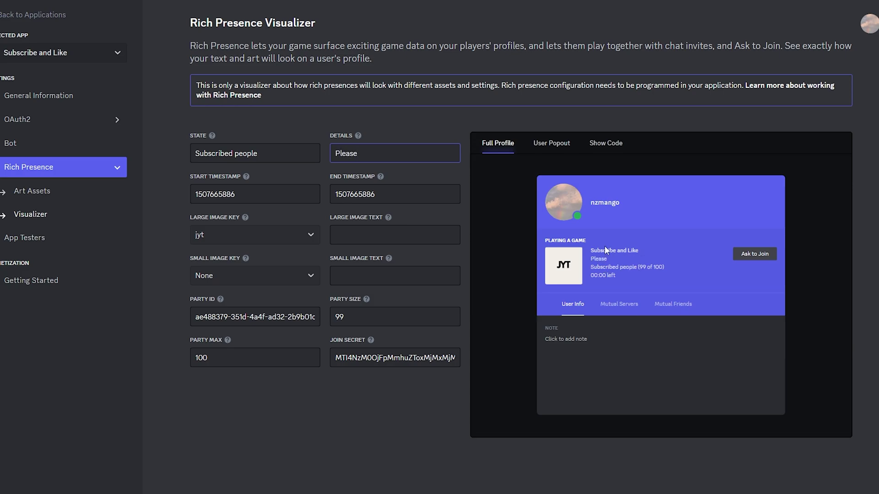
pyautogui.click(182, 221)
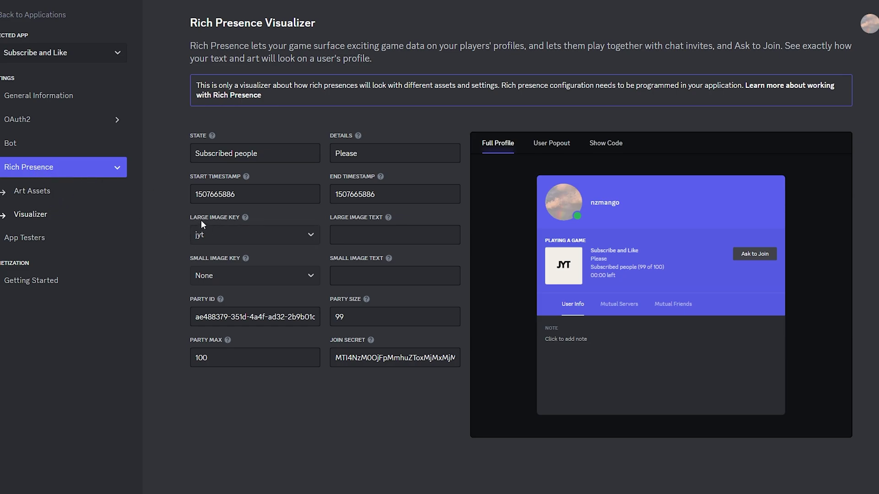
# Step: Choose the jyt asset for both the large image key and the small image key
pyautogui.click(275, 237)
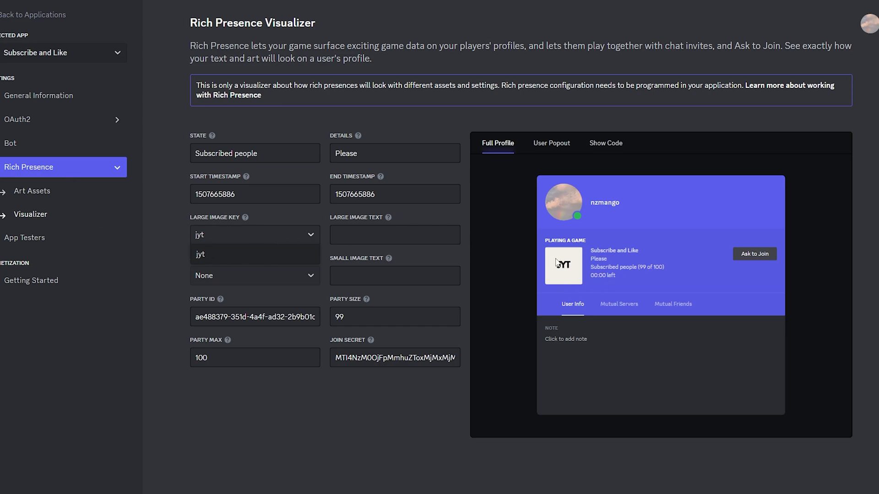
pyautogui.click(268, 254)
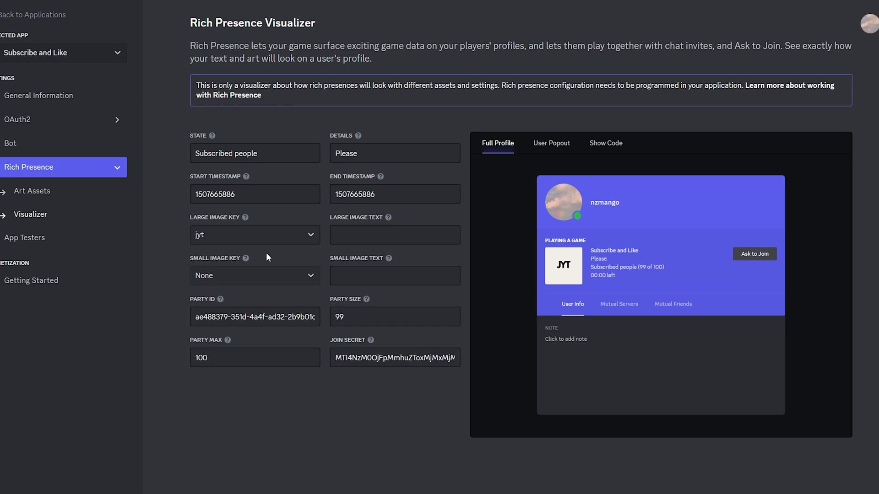
pyautogui.click(208, 274)
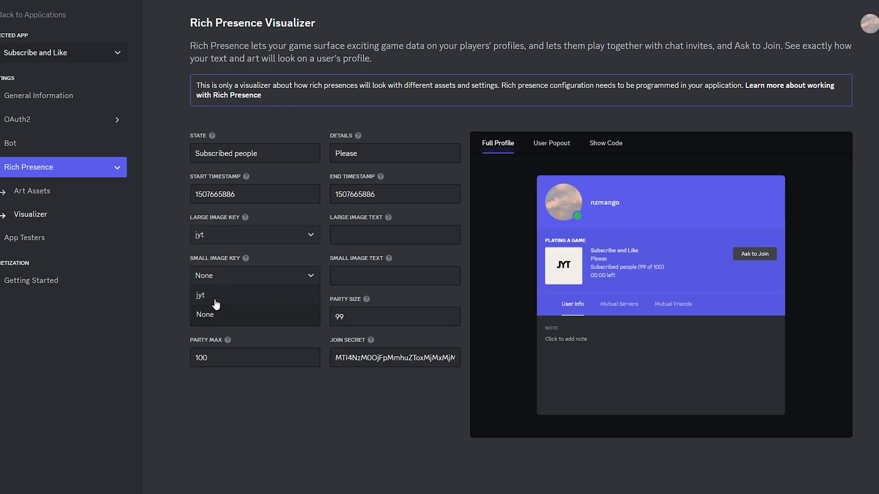
pyautogui.click(216, 303)
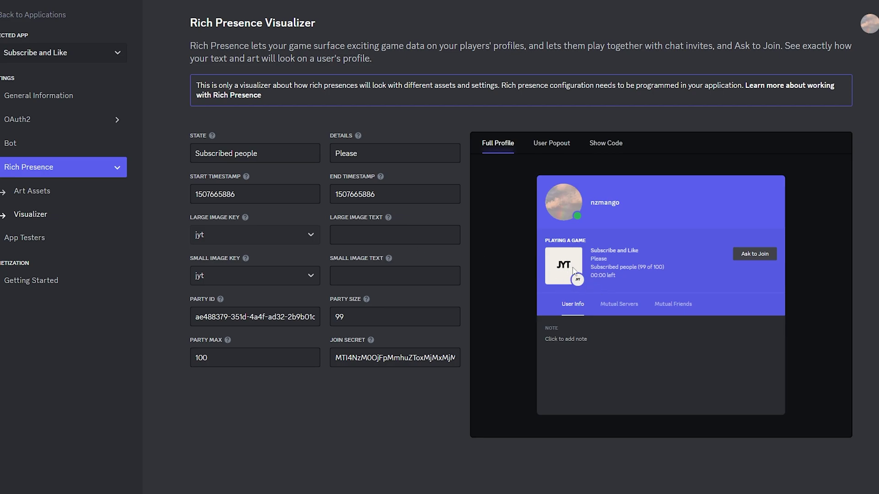
# Step: Set the large image text to "Subscribe" and the small image text to "Like" in the Rich Presence Visualizer
pyautogui.click(425, 237)
pyautogui.write('Subscribe')
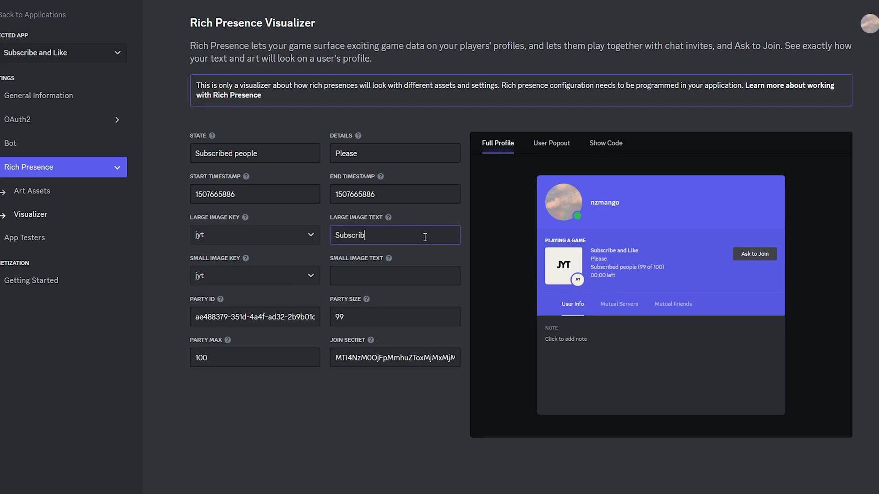
pyautogui.press('Tab')
pyautogui.write('Like')
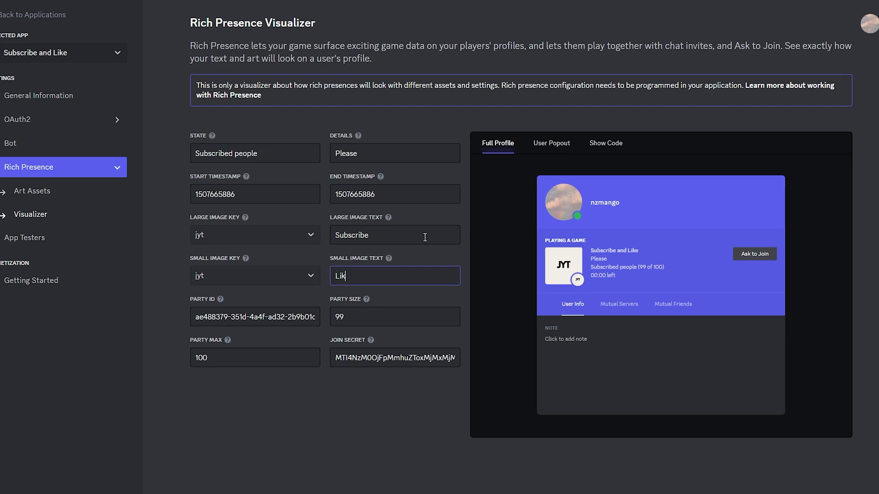
pyautogui.click(503, 246)
pyautogui.moveTo(558, 271)
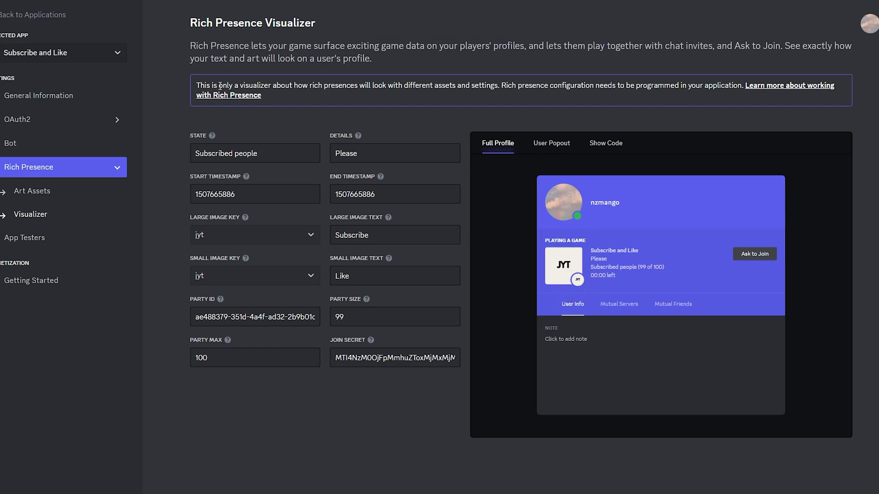
# Step: Copy the application ID from the application's General Information page and switch to Discord's plugin settings
pyautogui.click(117, 96)
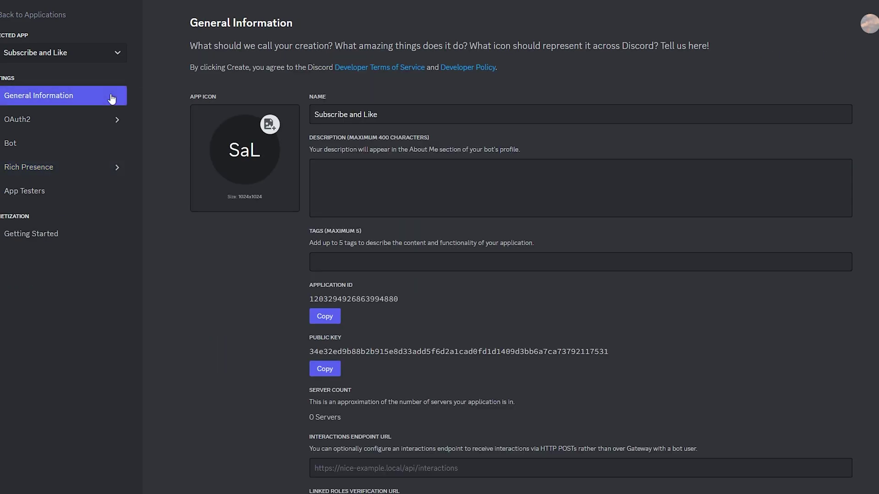
pyautogui.click(326, 320)
pyautogui.hotkey('alt', 'Tab')
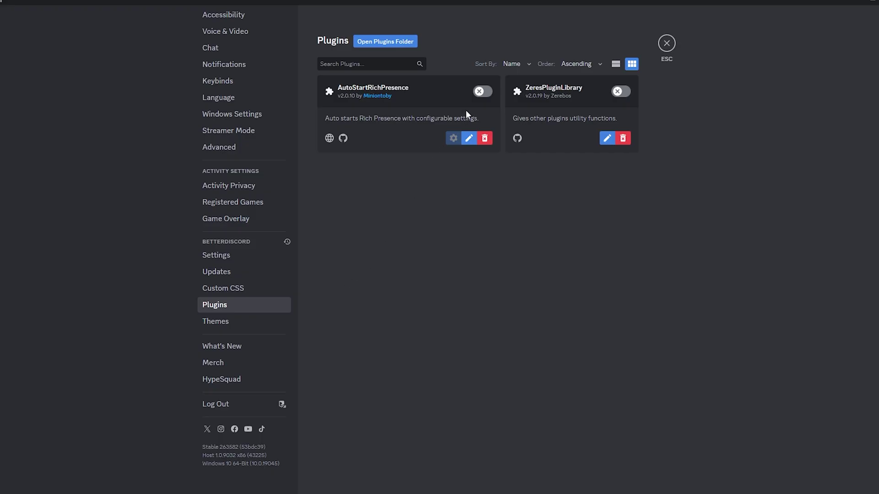
# Step: Enable the AutoStartRichPresence and ZeresPluginLibrary plugins and open the AutoStartRichPresence settings
pyautogui.click(479, 93)
pyautogui.click(620, 91)
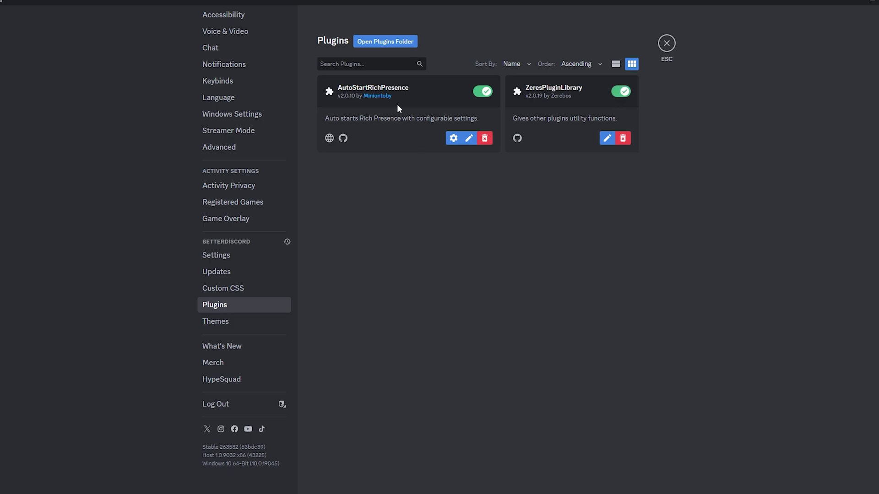
pyautogui.click(452, 139)
# Step: Paste the copied application ID as the Client ID in the AutoStartRichPresence settings
pyautogui.scroll(-10, 455, 180)
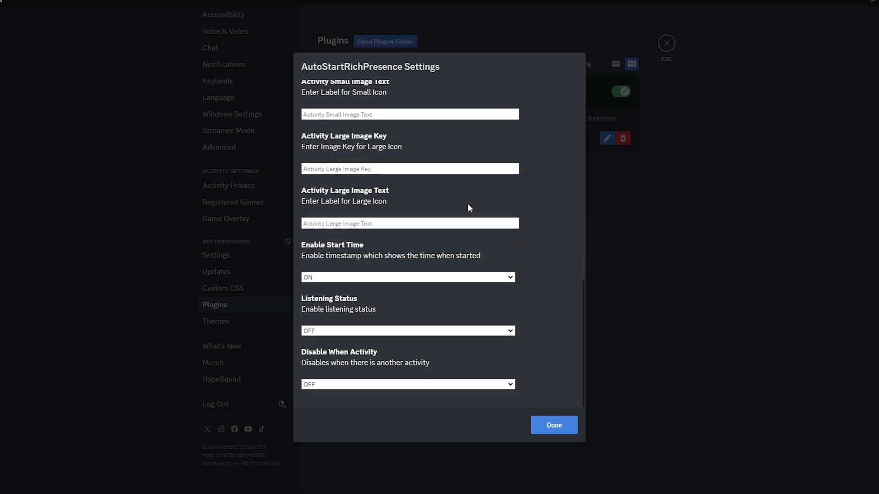
pyautogui.scroll(10, 469, 207)
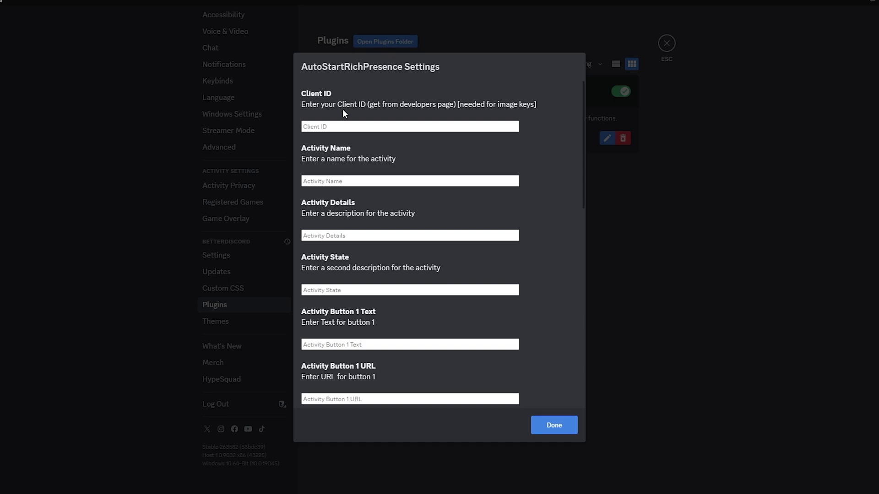
pyautogui.click(346, 125)
pyautogui.hotkey('ctrl', 'v')
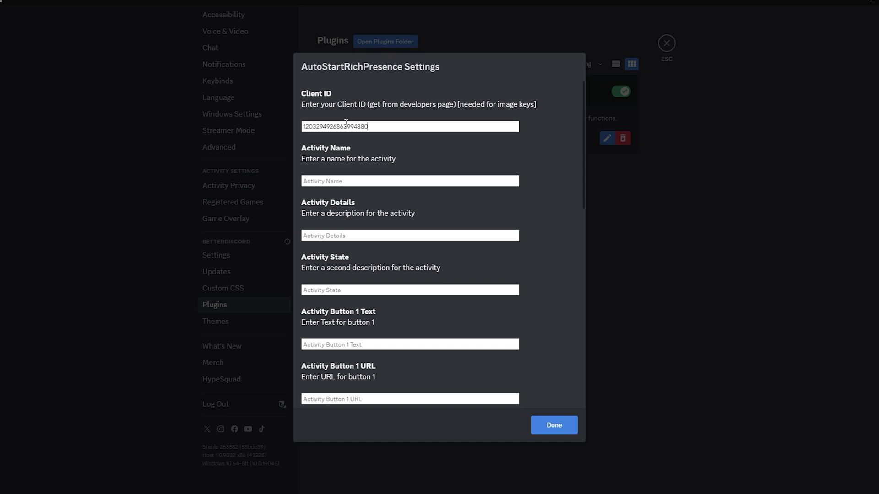
# Step: Set the Activity Button 1 text to "Subscribe!" and paste the YouTube channel's subscribe link as the Activity Button 1 URL
pyautogui.scroll(-5, 503, 226)
pyautogui.scroll(-4, 507, 225)
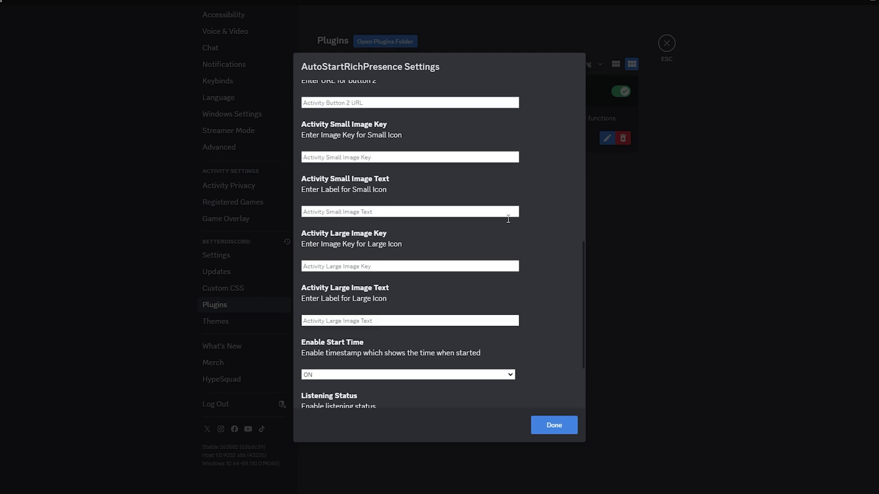
pyautogui.scroll(8, 507, 222)
pyautogui.scroll(-10, 507, 220)
pyautogui.scroll(10, 508, 219)
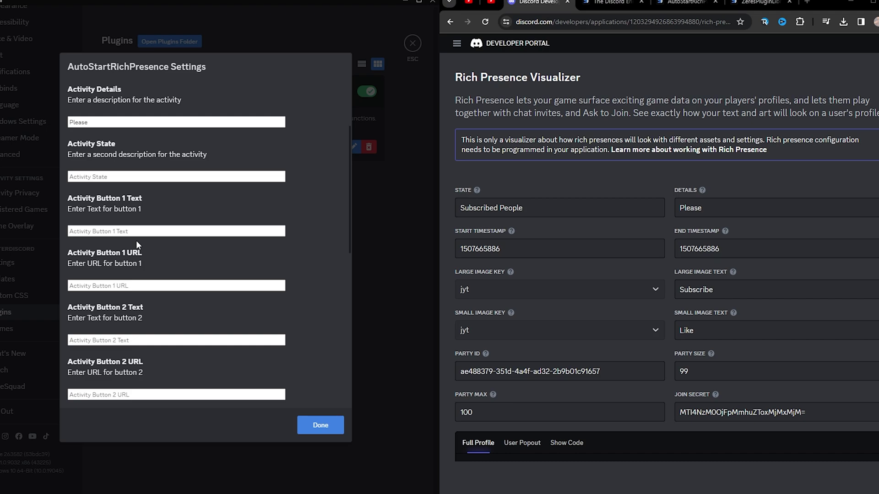
pyautogui.write('Subscribe!')
pyautogui.click(141, 285)
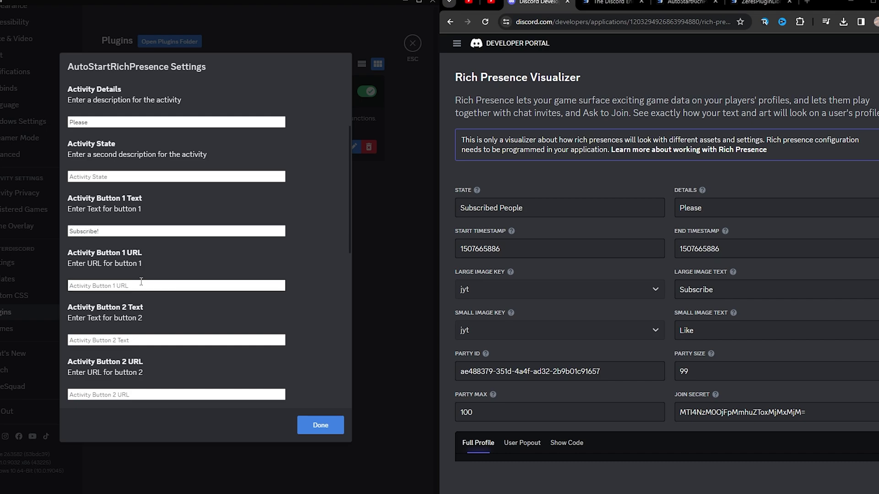
pyautogui.hotkey('ctrl', 'v')
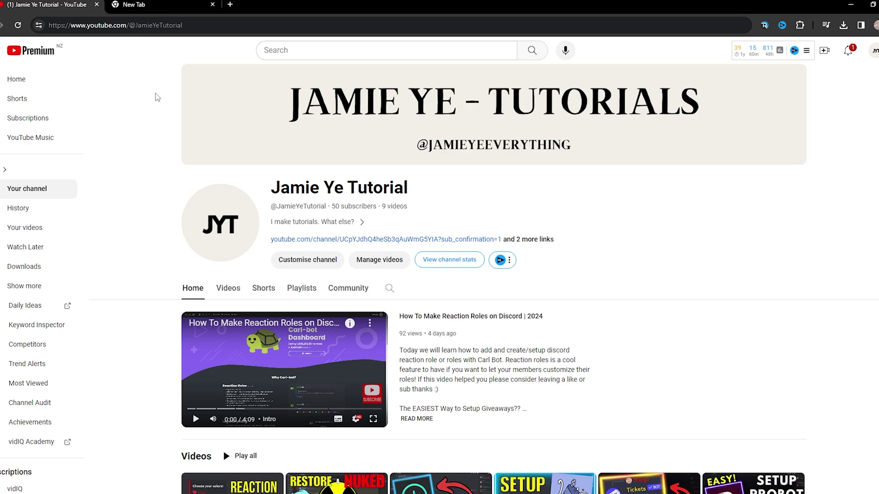
# Step: Append "/?sub_confirmation=1" to the YouTube channel's address in the browser and select the whole link
pyautogui.click(202, 25)
pyautogui.click(209, 25)
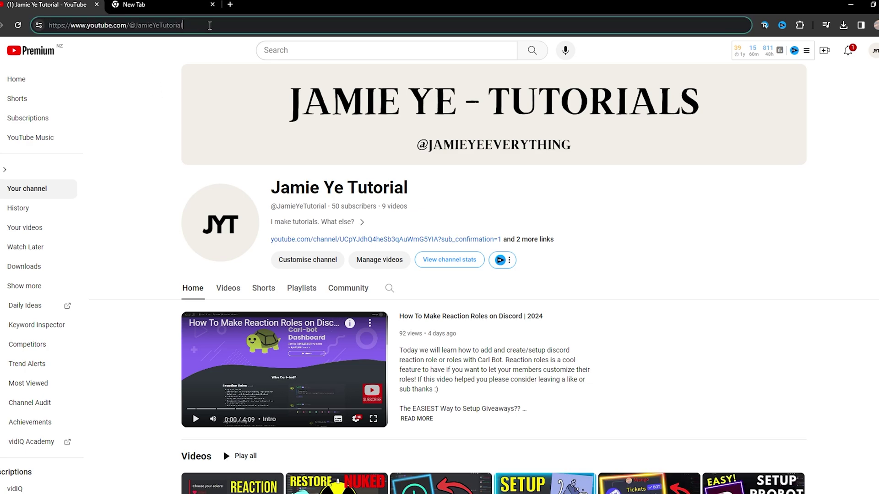
pyautogui.write('/')
pyautogui.write('?')
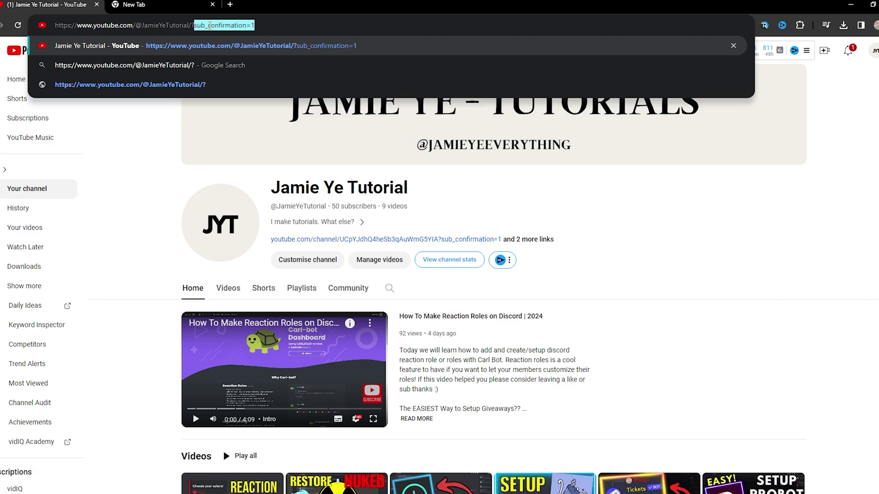
pyautogui.write('sub_confirmation')
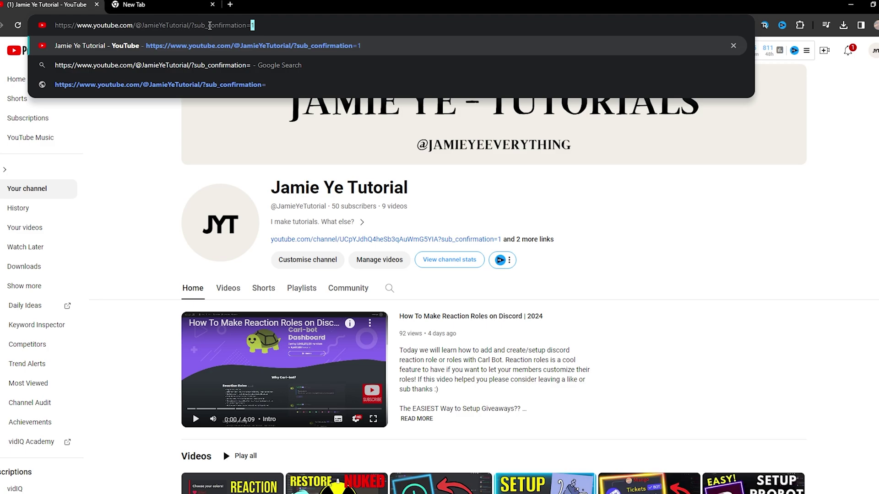
pyautogui.write('=1')
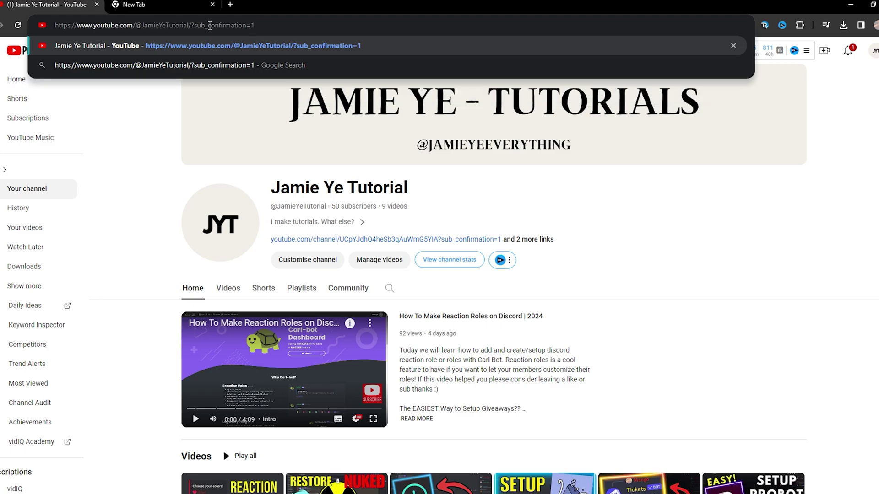
pyautogui.hotkey('ctrl', 'a')
# Step: Check the Activity Button 1 URL in the plugin settings and load the channel's sub_confirmation link in a browser tab
pyautogui.hotkey('alt', 'Tab')
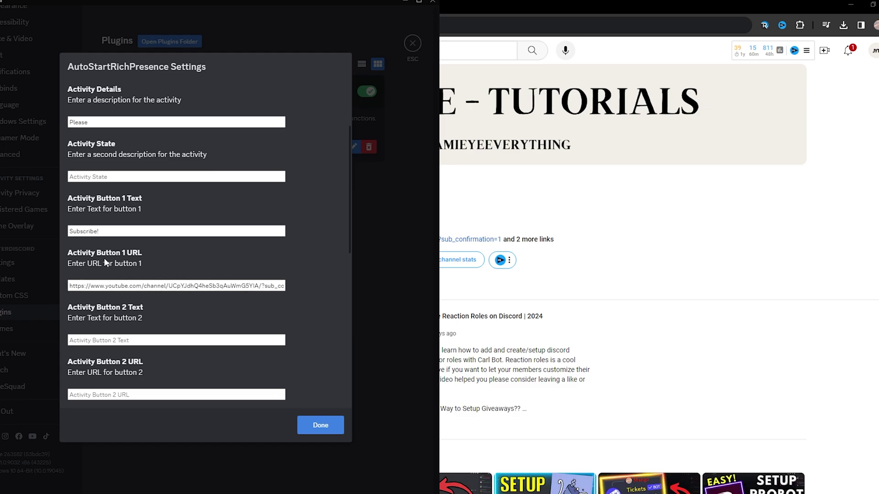
pyautogui.click(126, 287)
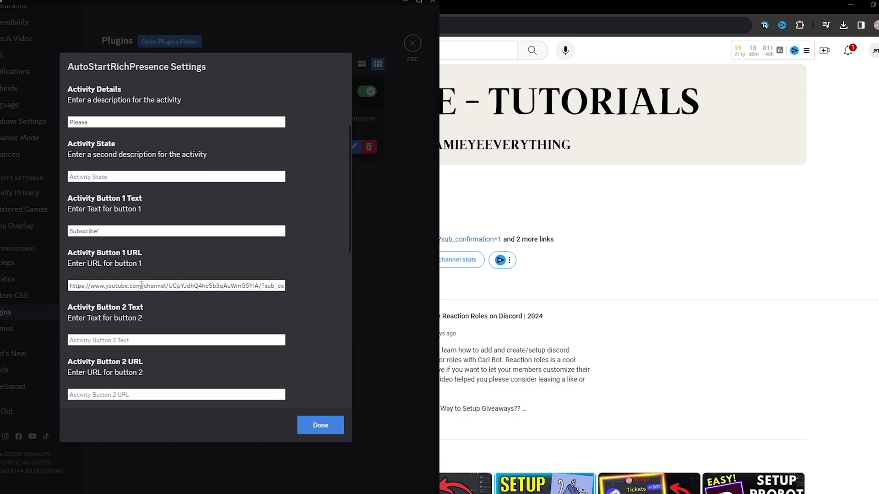
pyautogui.hotkey('alt', 'Tab')
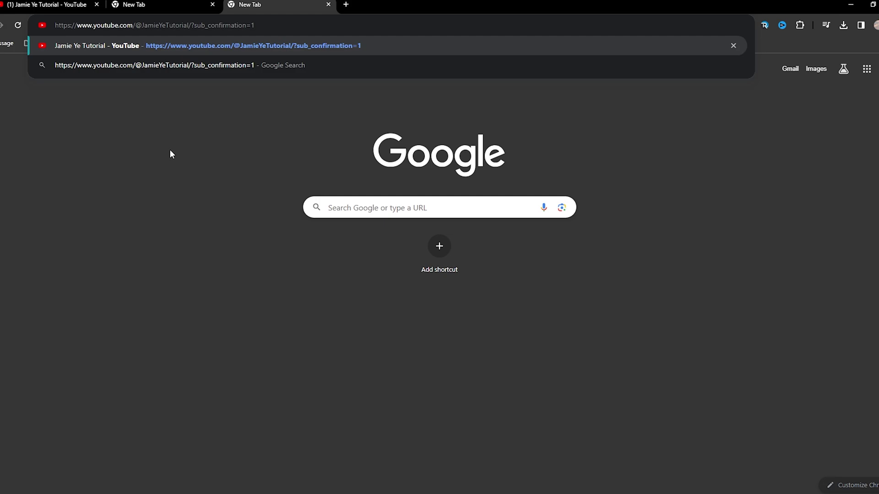
pyautogui.press('Return')
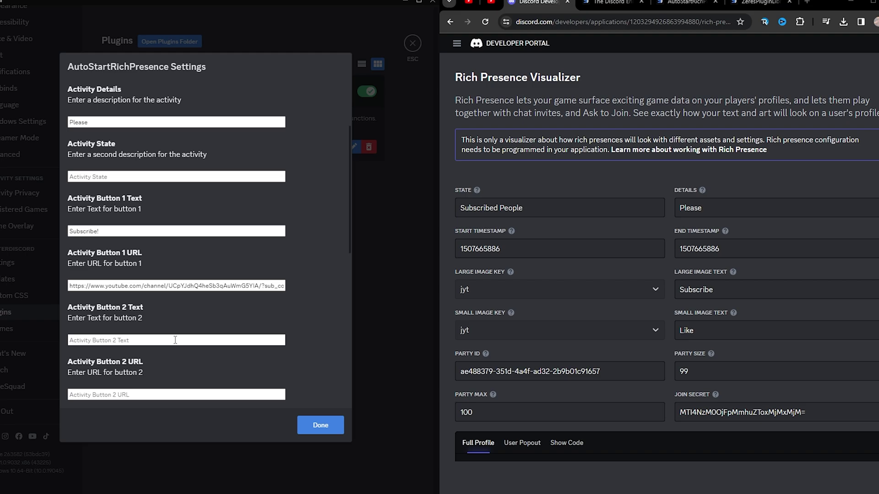
pyautogui.write('Discord')
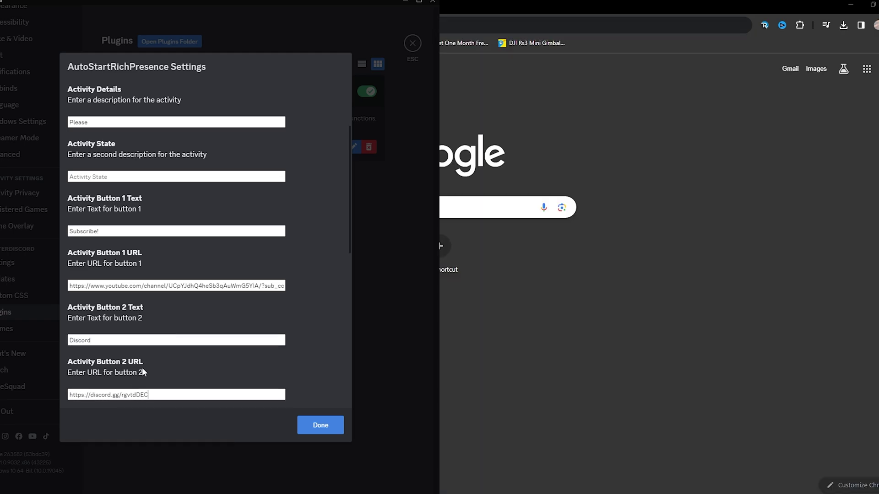
pyautogui.scroll(-8, 142, 367)
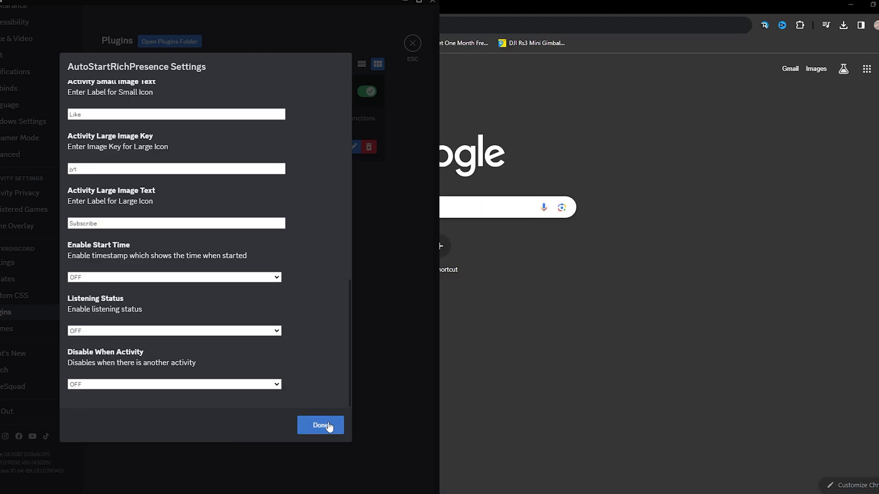
pyautogui.click(320, 426)
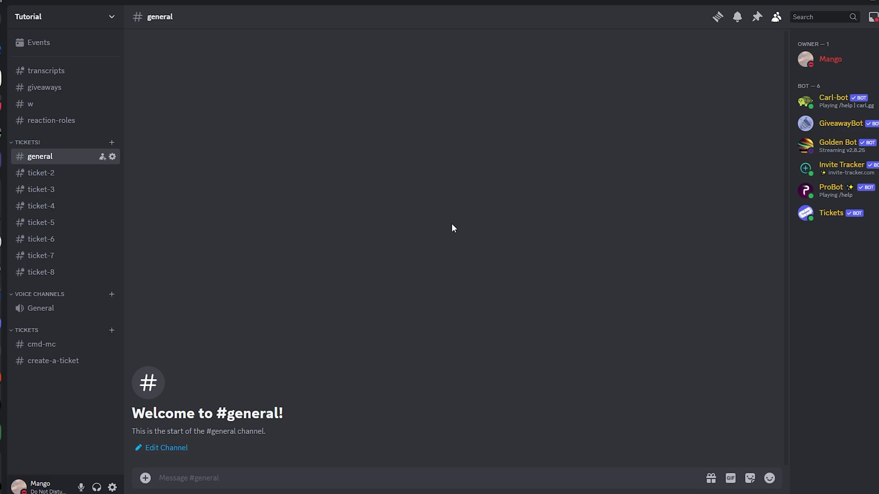
# Step: Turn on displaying the current activity as a status message in Discord's Activity Privacy settings
pyautogui.click(866, 64)
pyautogui.click(112, 487)
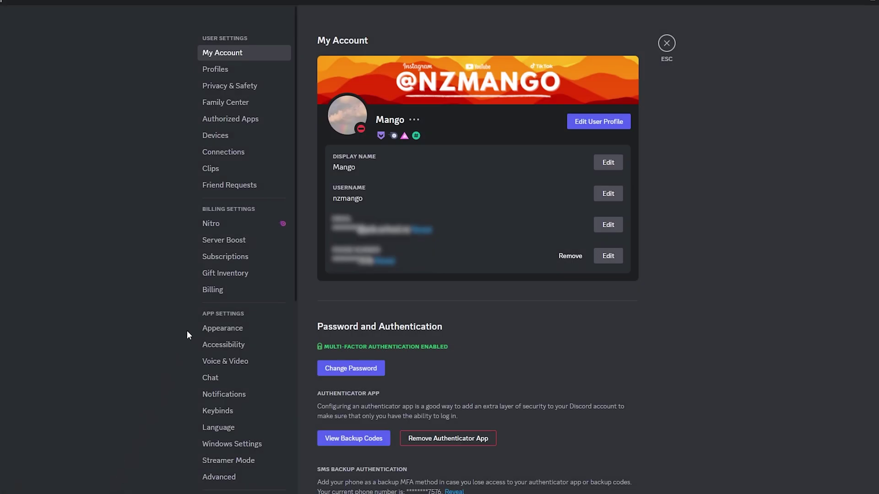
pyautogui.scroll(-5, 187, 332)
pyautogui.click(239, 272)
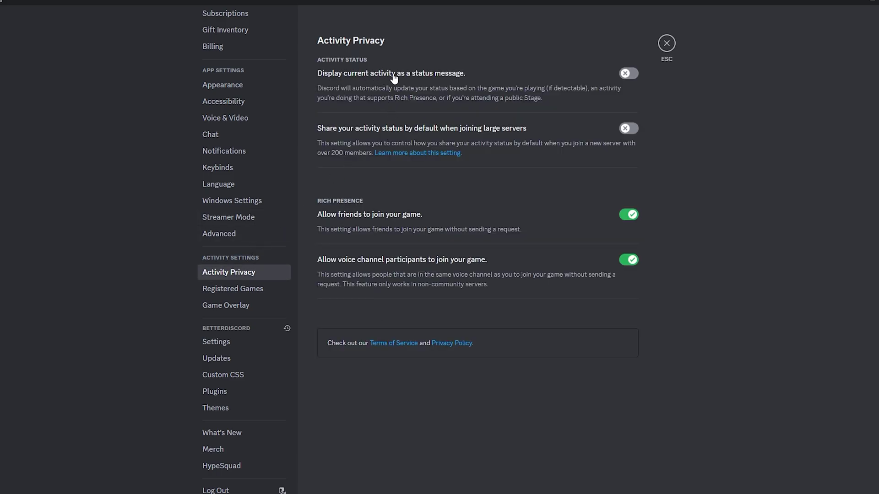
pyautogui.click(626, 77)
# Step: Enable the in-game overlay in the Game Overlay settings and leave the user settings
pyautogui.click(252, 305)
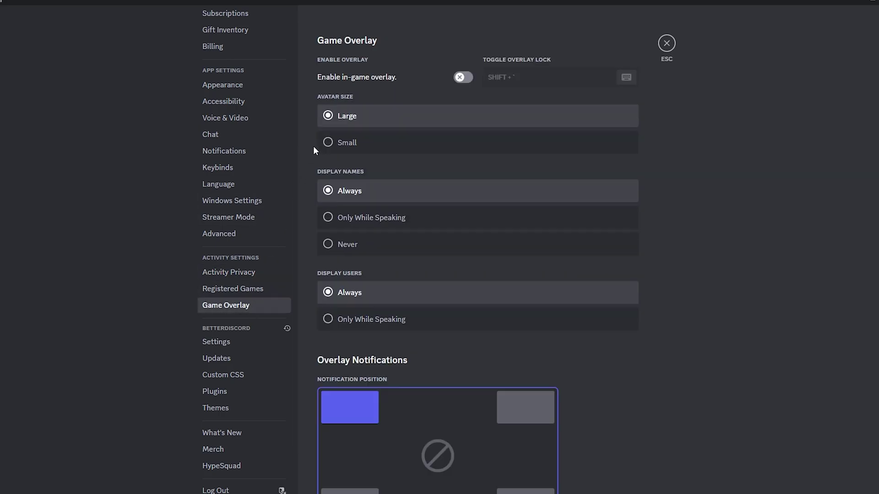
pyautogui.click(462, 77)
pyautogui.click(667, 43)
# Step: View the server owner's profile card, test its Discord button, and view the card again from the general channel
pyautogui.click(813, 56)
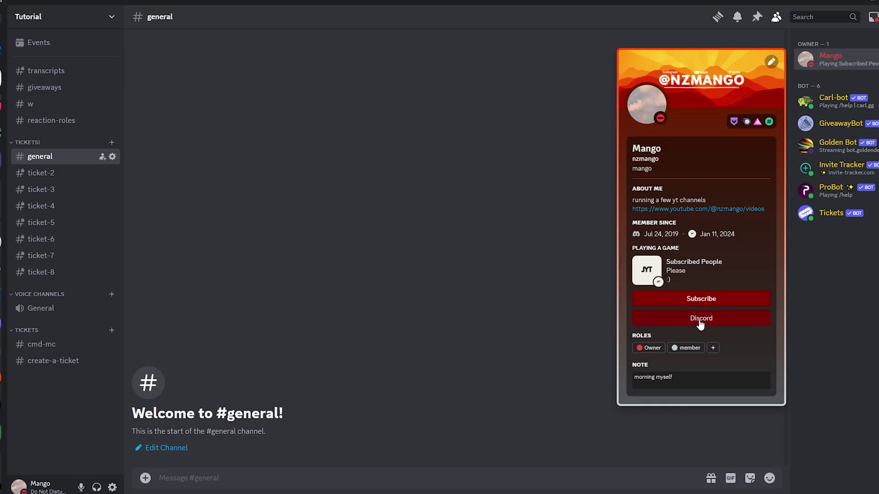
pyautogui.click(700, 319)
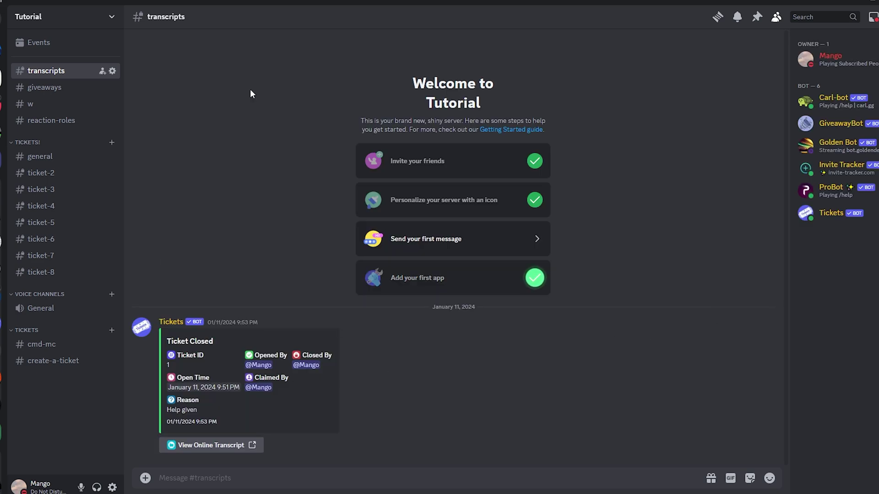
pyautogui.click(104, 156)
pyautogui.click(830, 56)
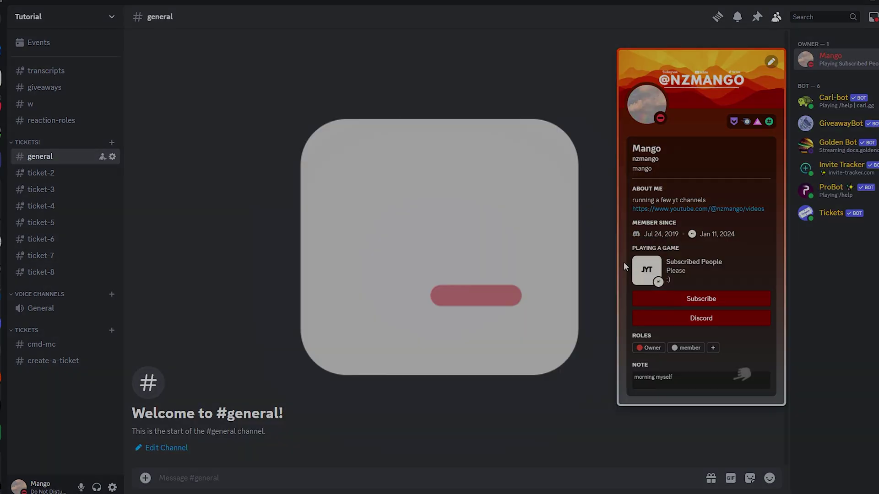
pyautogui.click(534, 247)
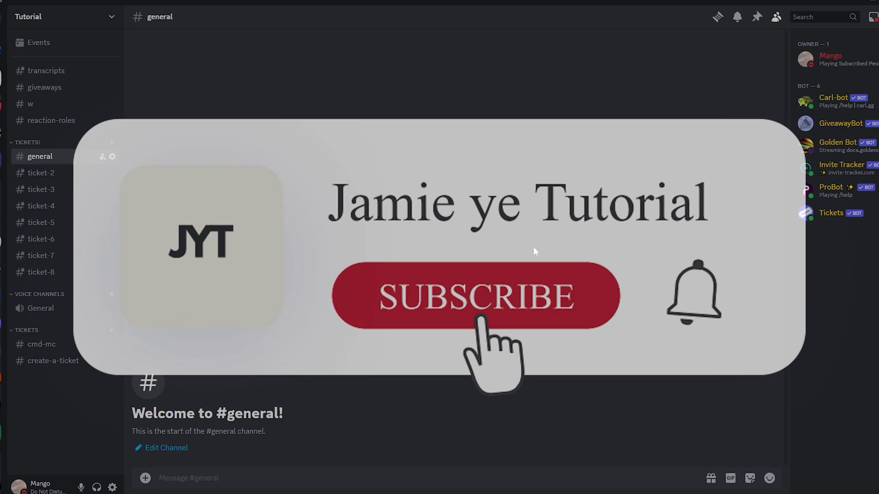